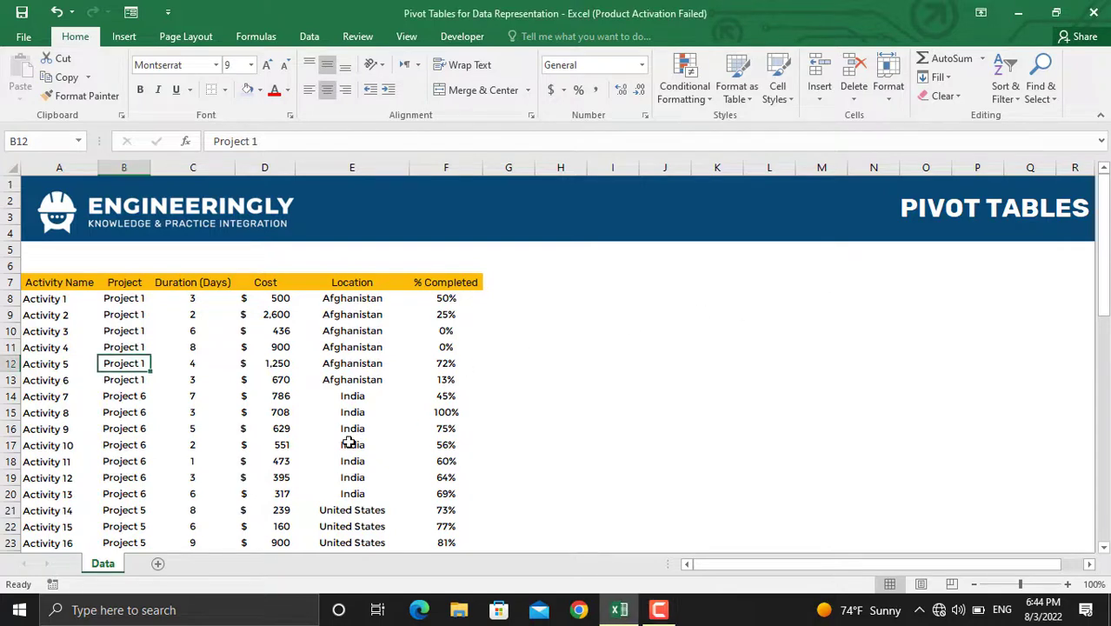
# Step: Convert the activity data in A7:F59 into a table with headers and apply a plain table style without coloured banding
pyautogui.scroll(-4, 348, 443)
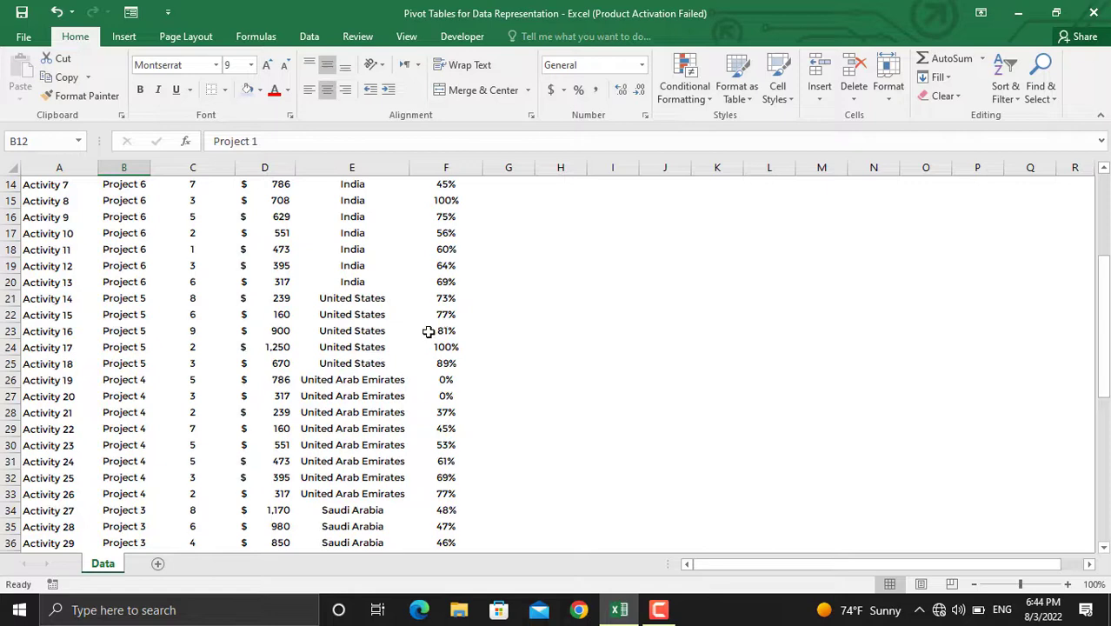
pyautogui.scroll(-4, 303, 422)
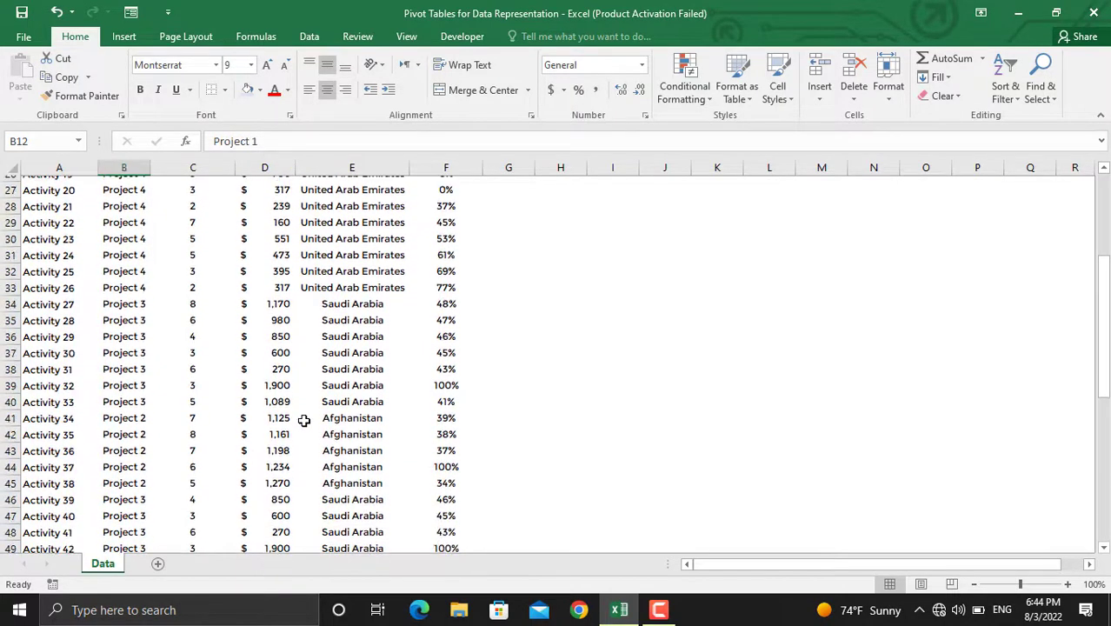
pyautogui.scroll(9, 304, 420)
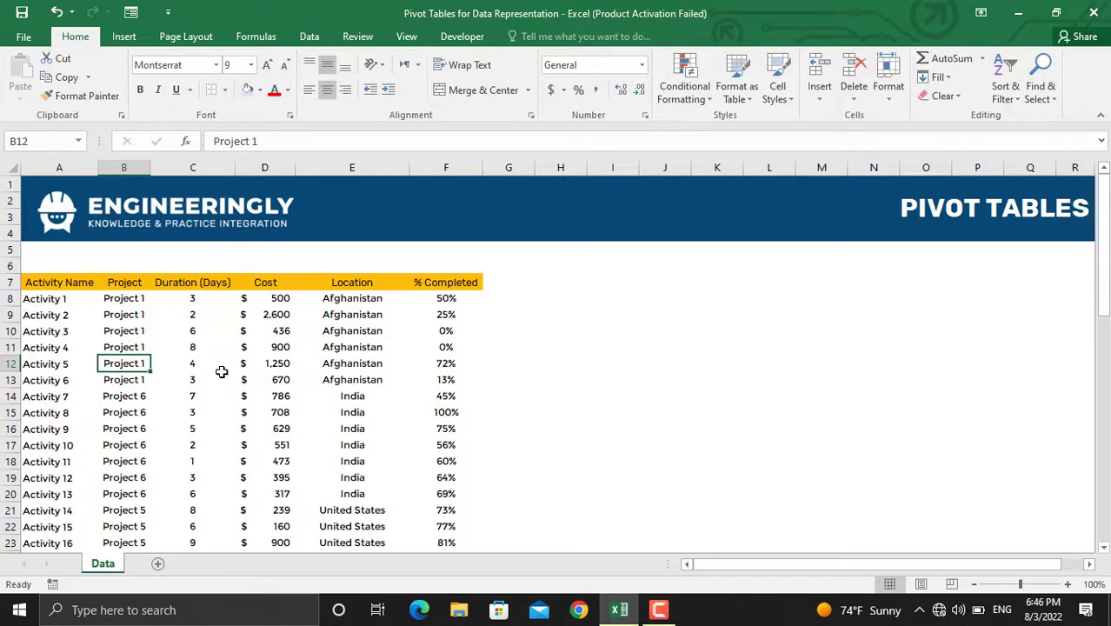
pyautogui.click(273, 426)
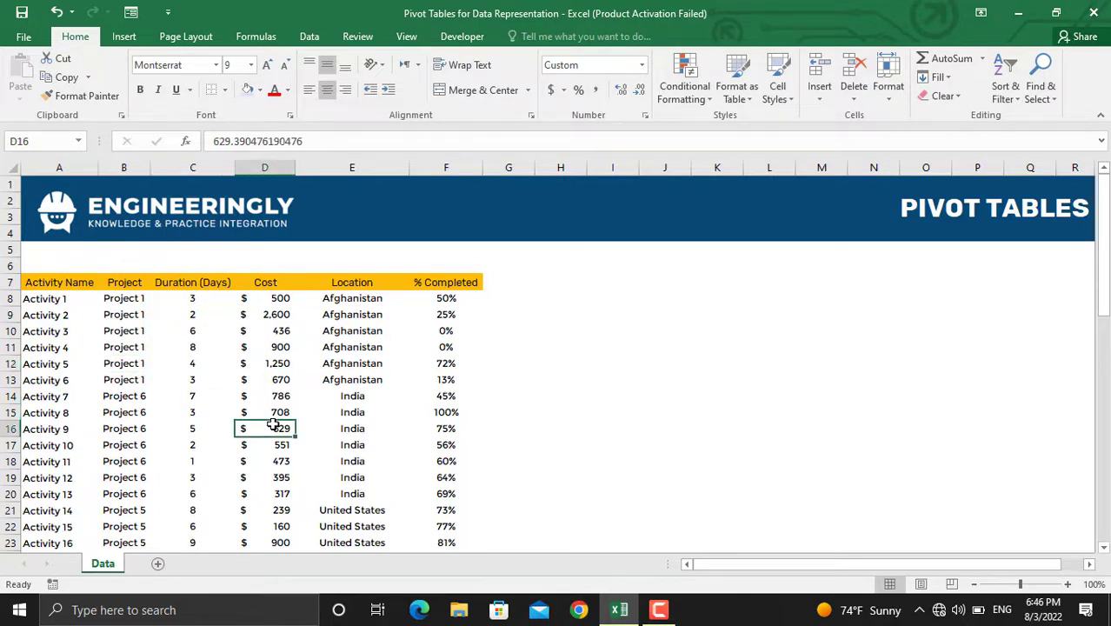
pyautogui.hotkey('ctrl', 't')
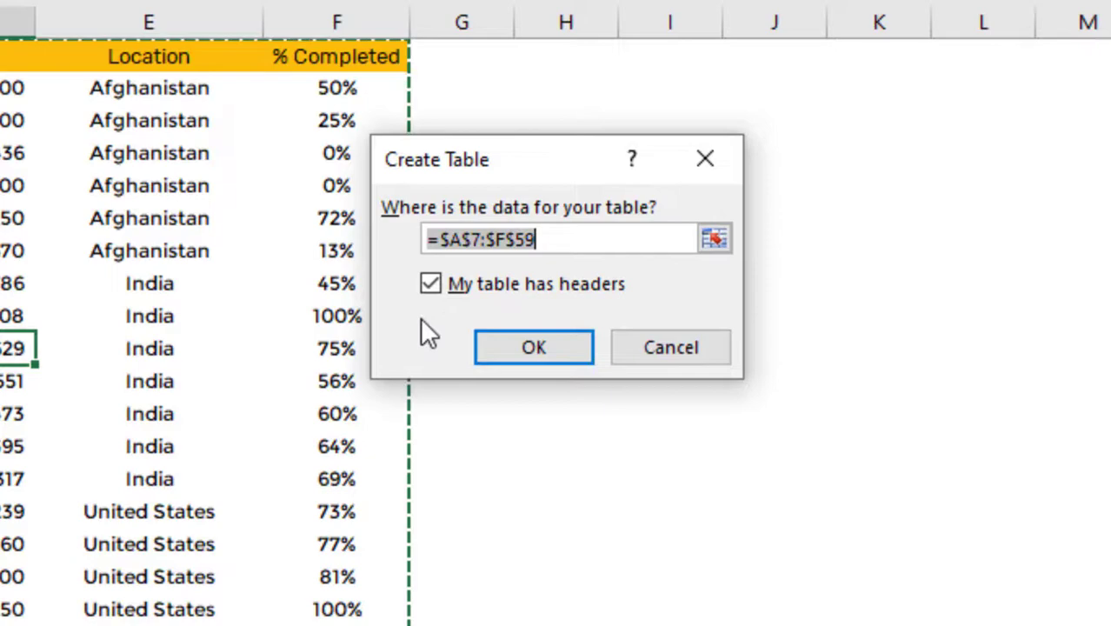
pyautogui.click(532, 347)
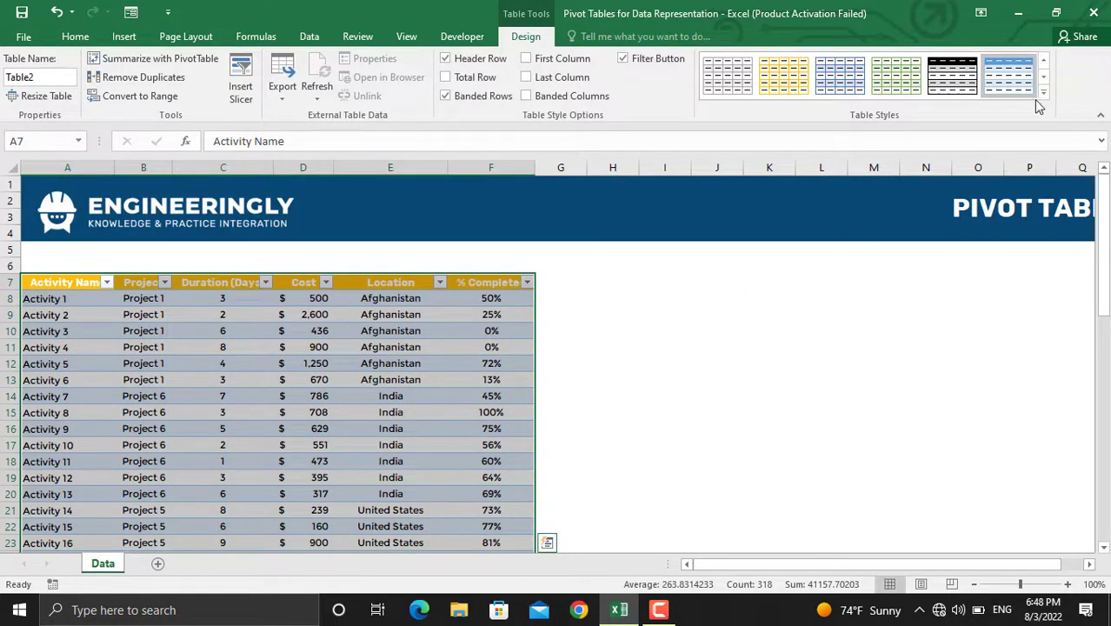
pyautogui.click(1044, 76)
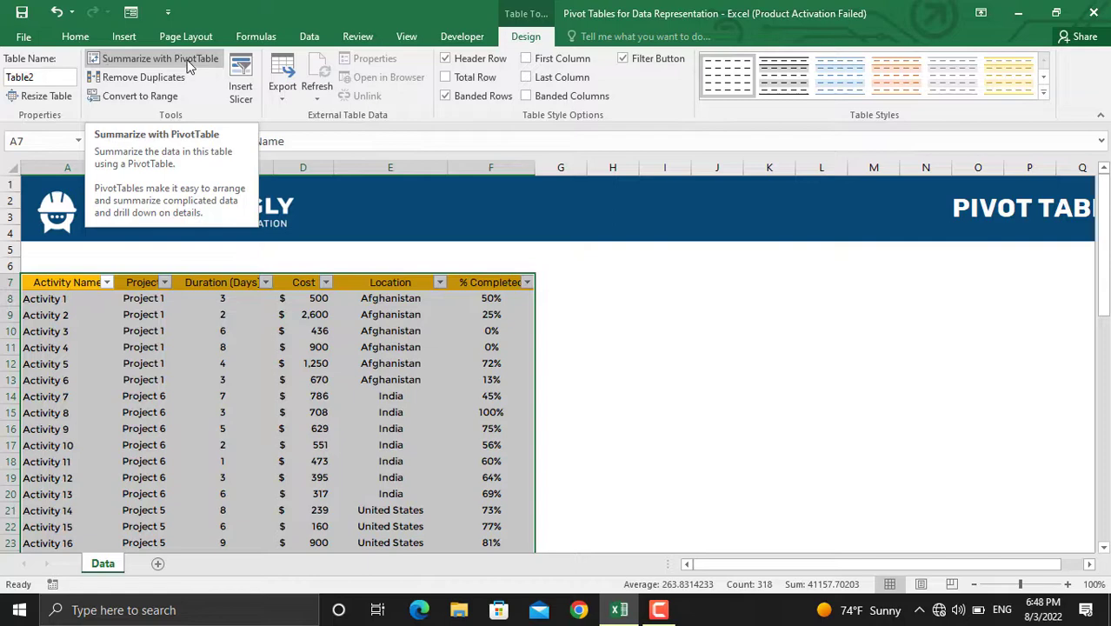
# Step: Create a PivotTable from Table2 on a new worksheet
pyautogui.click(121, 36)
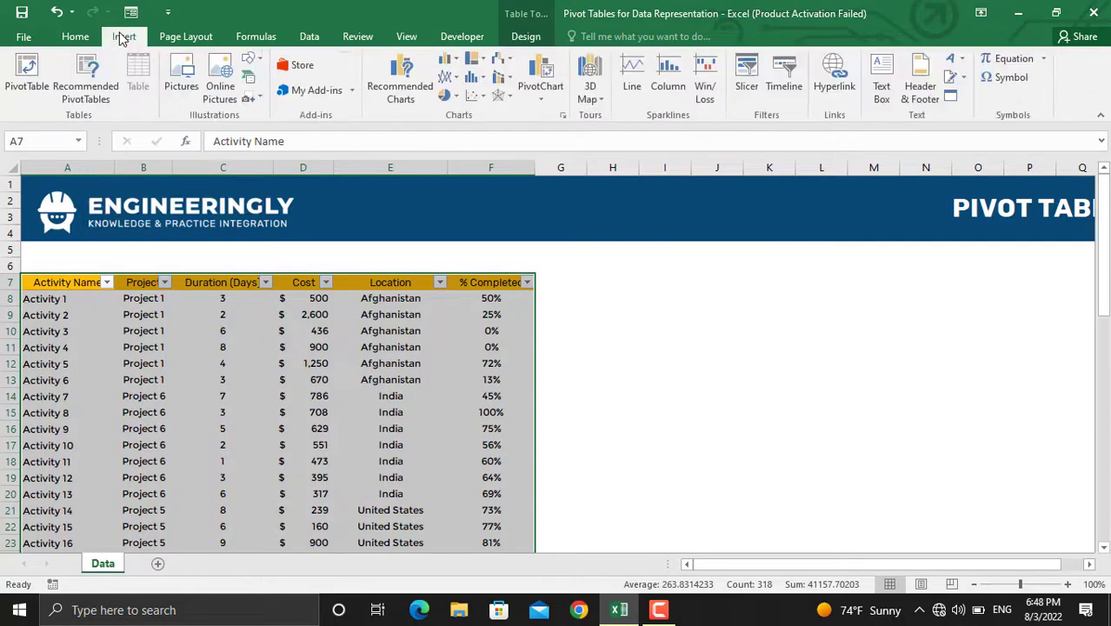
pyautogui.click(22, 77)
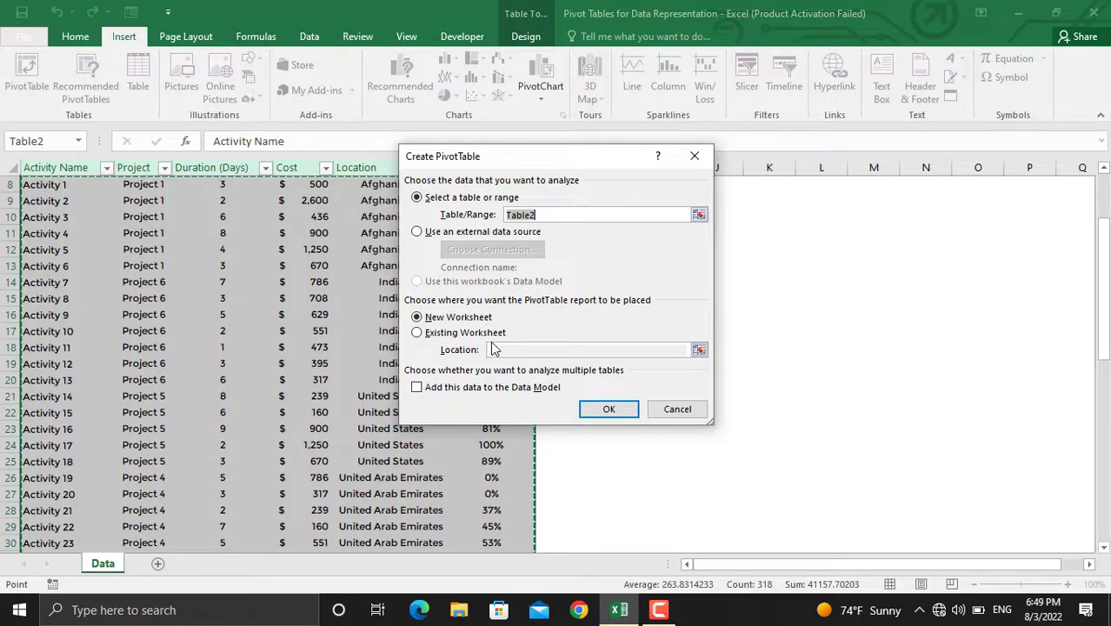
pyautogui.click(605, 411)
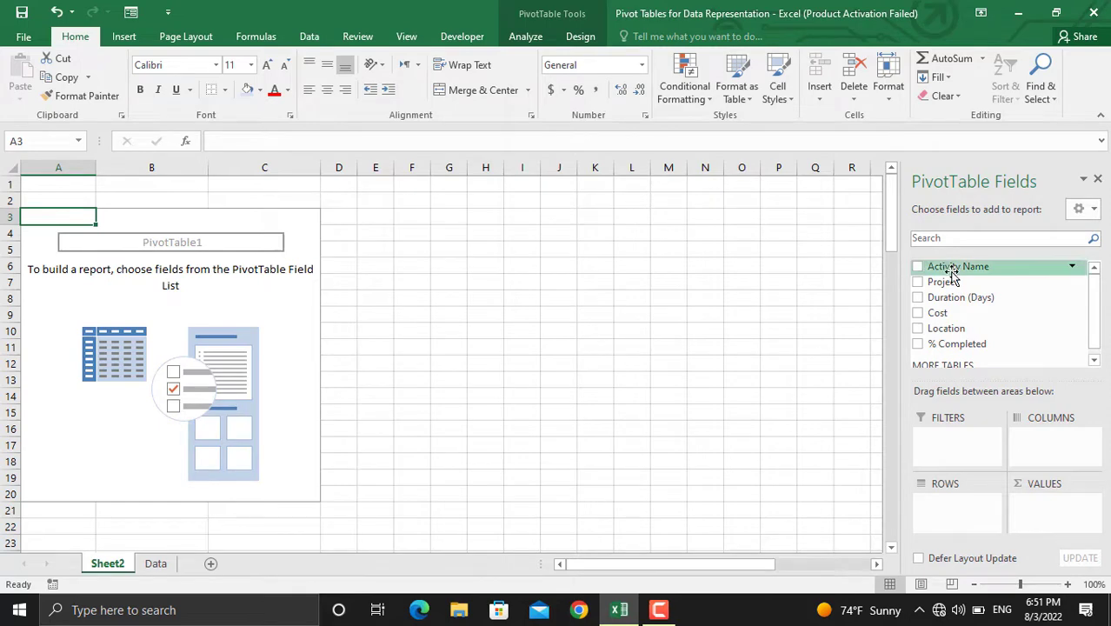
# Step: Set Activity Name as the PivotTable's row field and add Duration (Days) and Cost as summed values
pyautogui.moveTo(952, 275); pyautogui.dragTo(952, 509)
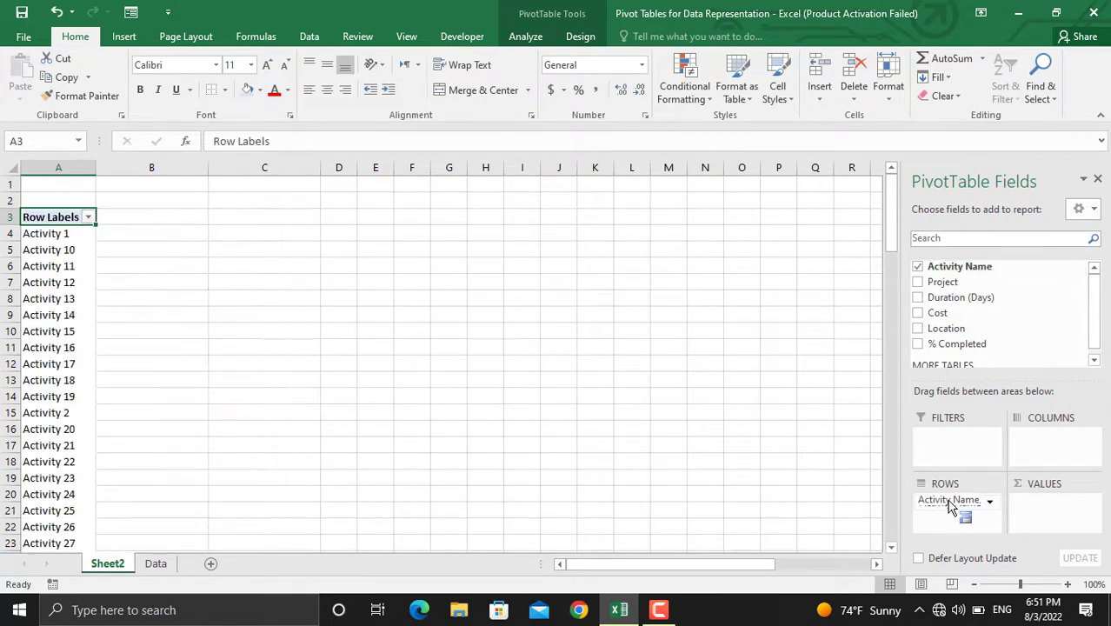
pyautogui.moveTo(952, 293); pyautogui.dragTo(1054, 502)
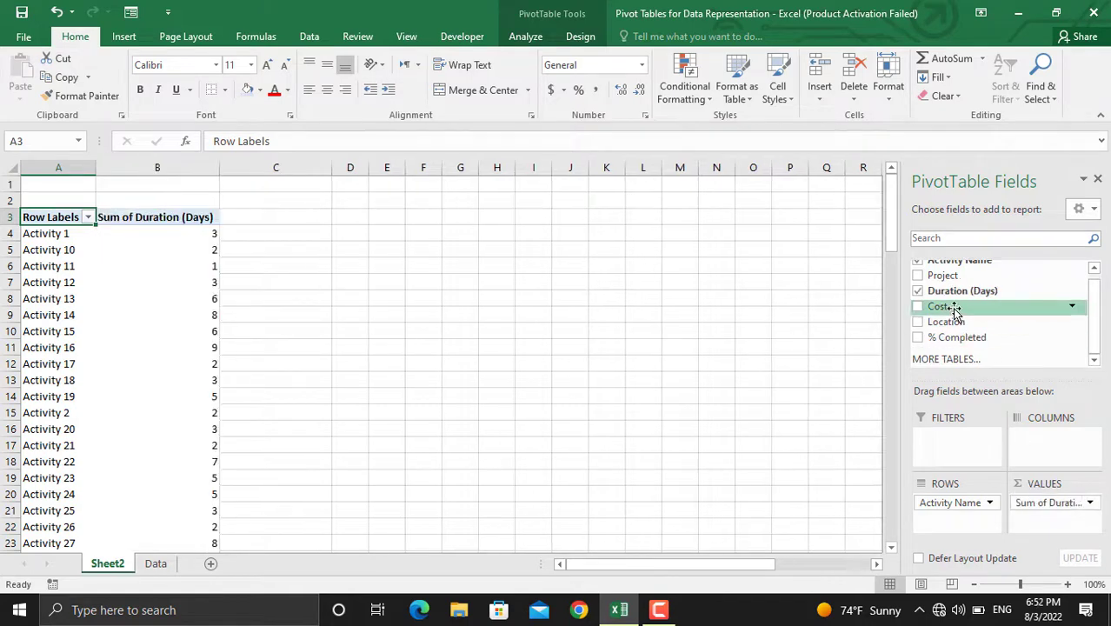
pyautogui.moveTo(950, 306); pyautogui.dragTo(1054, 515)
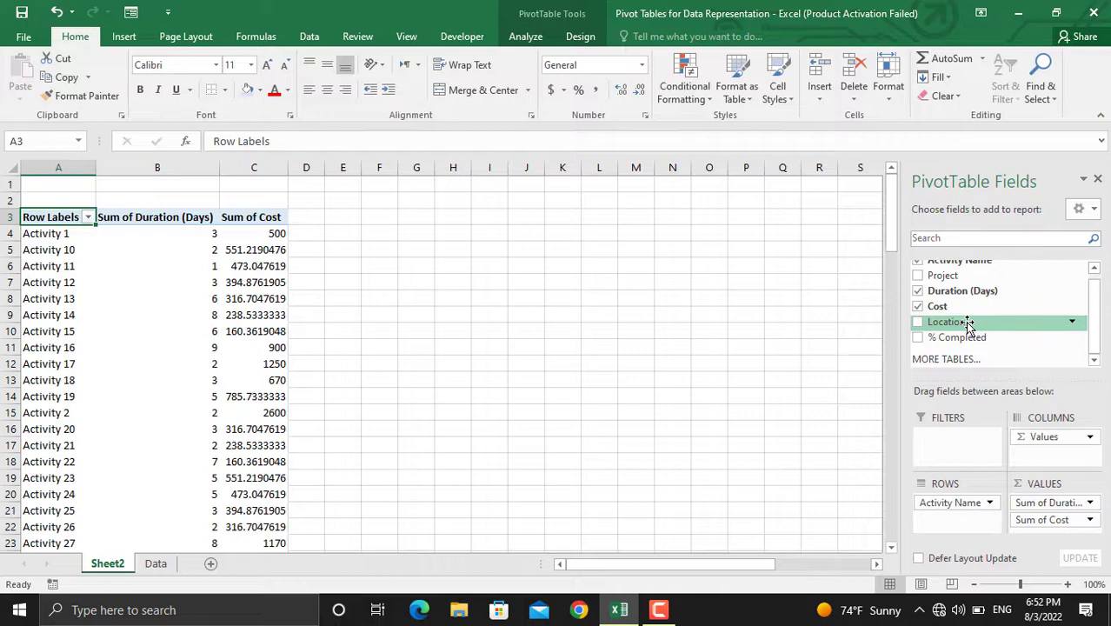
# Step: Add Location and Project as PivotTable report filters and % Completed as a summed value
pyautogui.moveTo(968, 327); pyautogui.dragTo(969, 439)
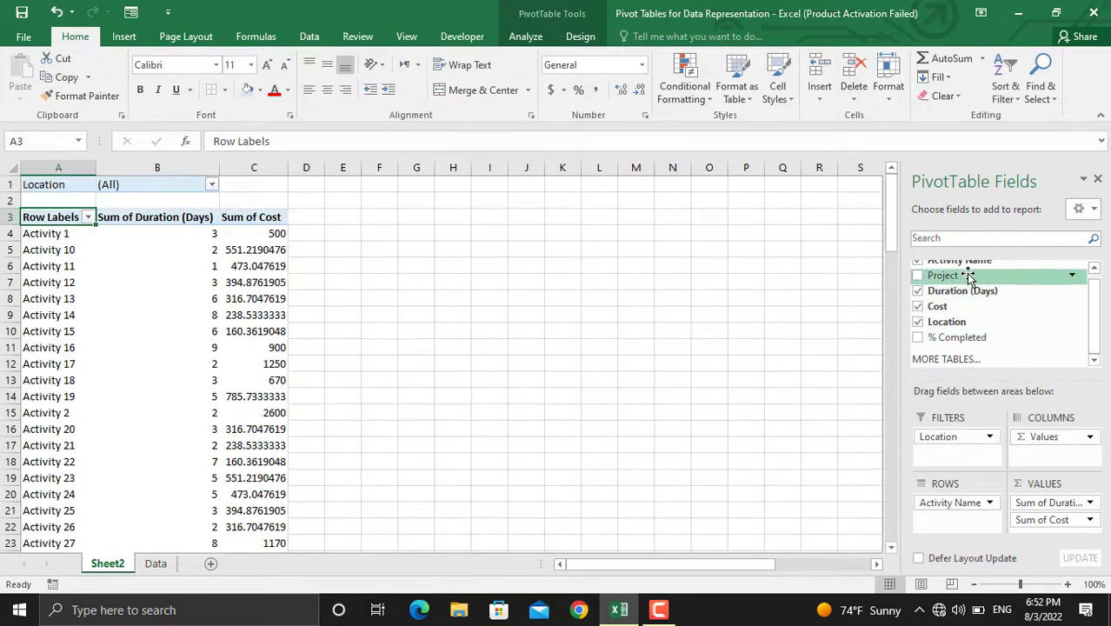
pyautogui.moveTo(982, 276); pyautogui.dragTo(949, 448)
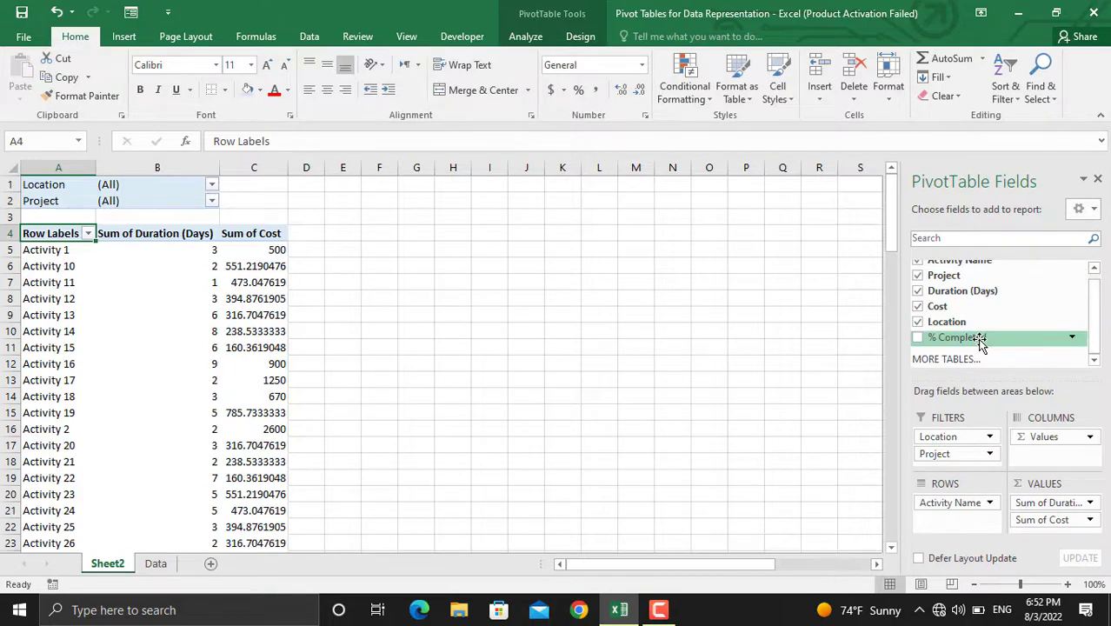
pyautogui.moveTo(979, 339); pyautogui.dragTo(1061, 528)
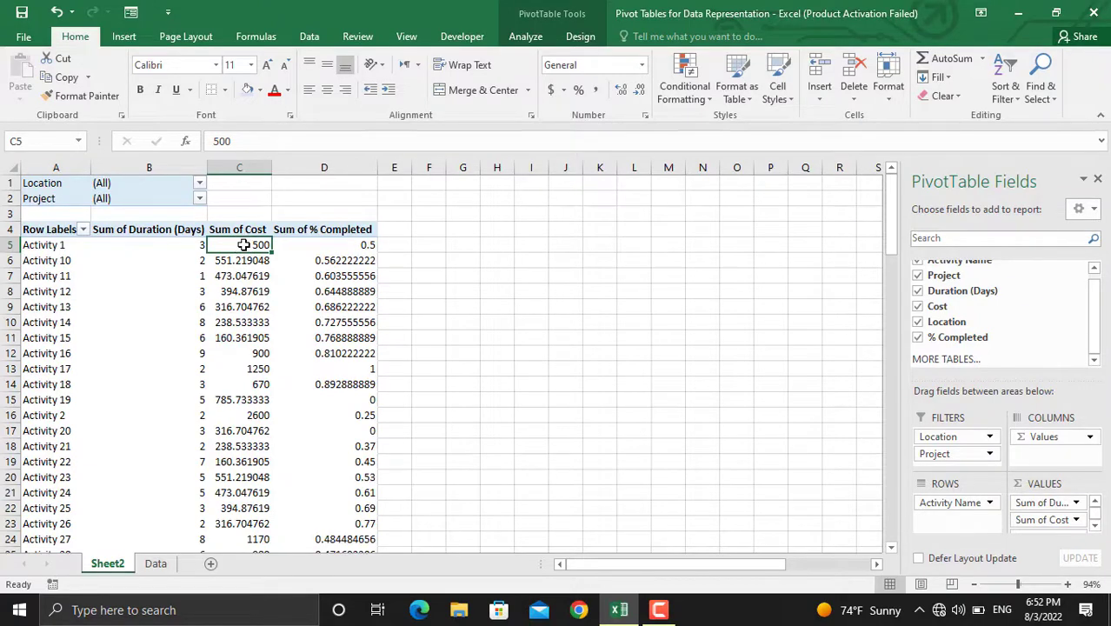
# Step: Format the activities' Sum of Cost values in dollar accounting format with no decimal places
pyautogui.moveTo(243, 245); pyautogui.dragTo(259, 504)
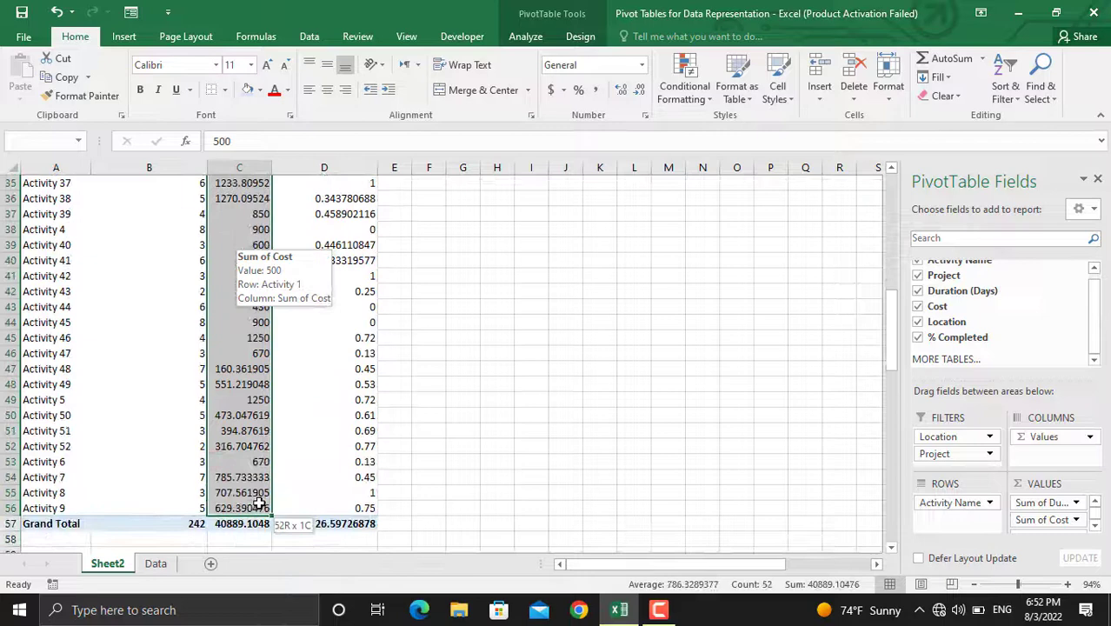
pyautogui.click(548, 90)
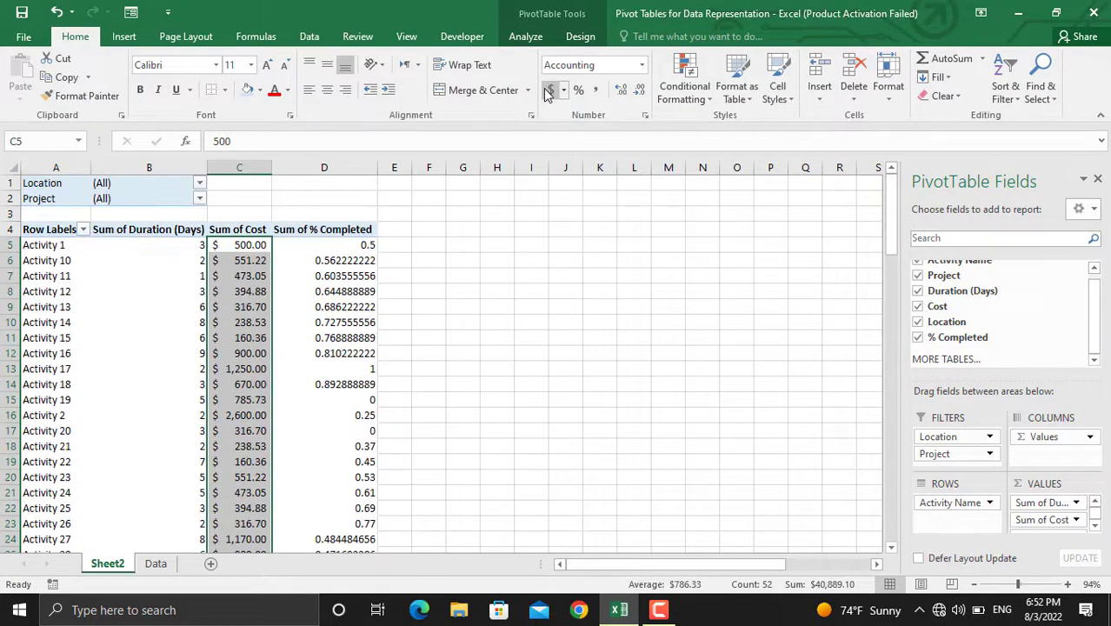
pyautogui.click(637, 92)
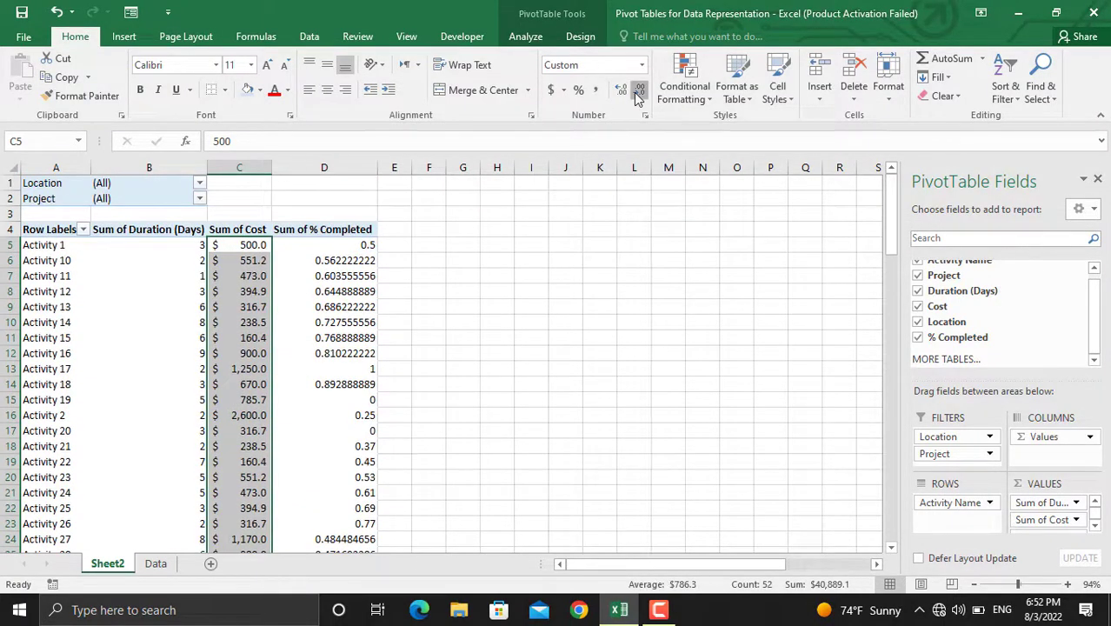
pyautogui.click(637, 92)
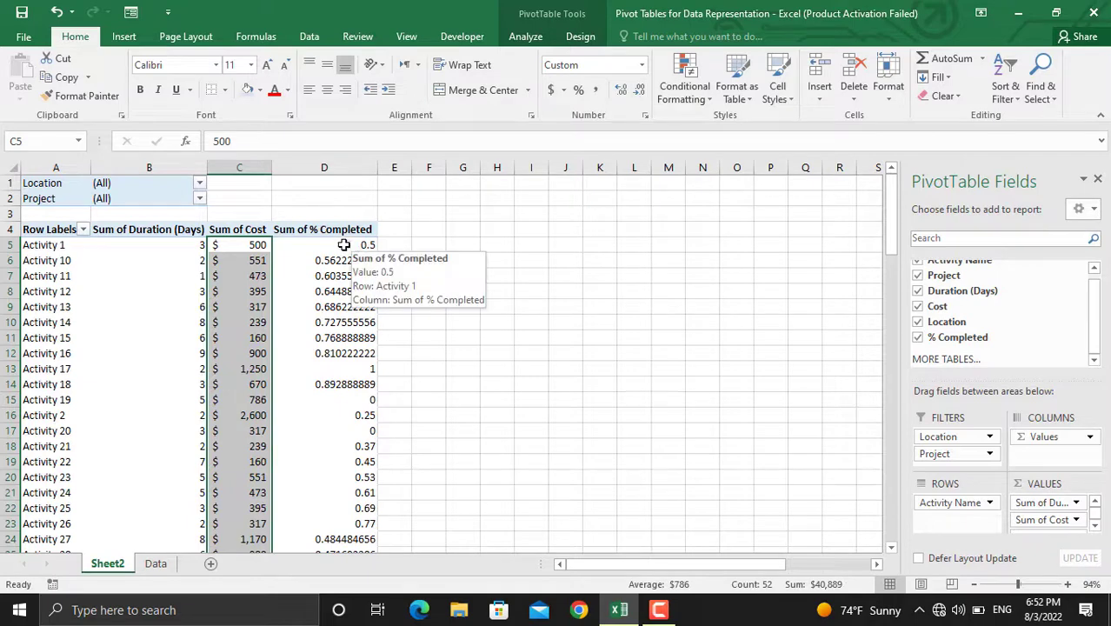
# Step: Format the Sum of % Completed values, including the grand total, as percentages
pyautogui.click(352, 247)
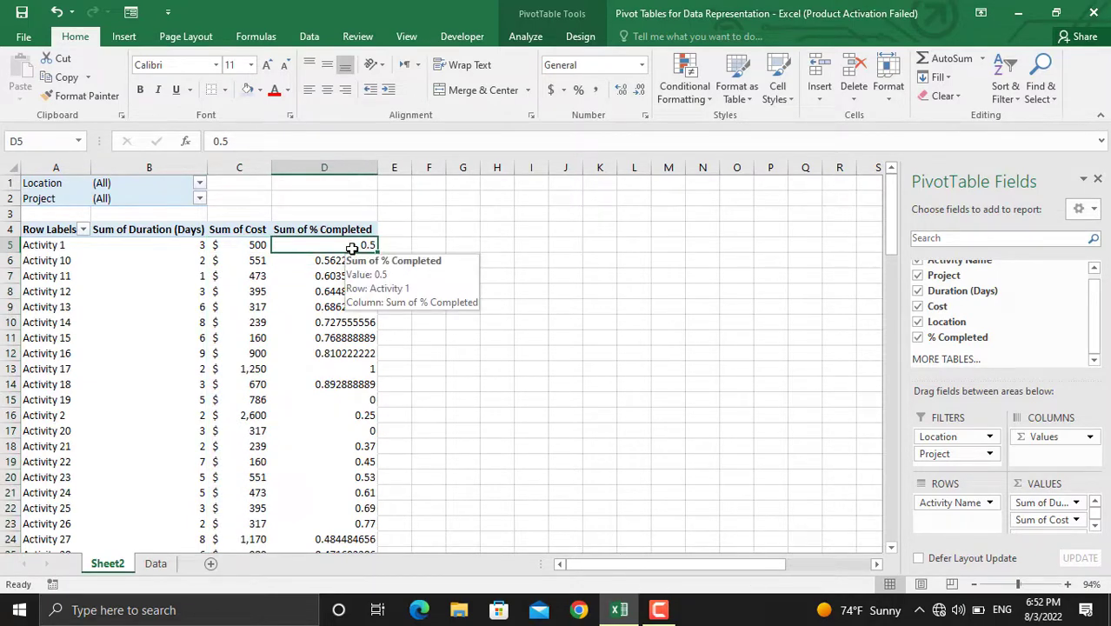
pyautogui.hotkey('ctrl', 'shift', 'Down')
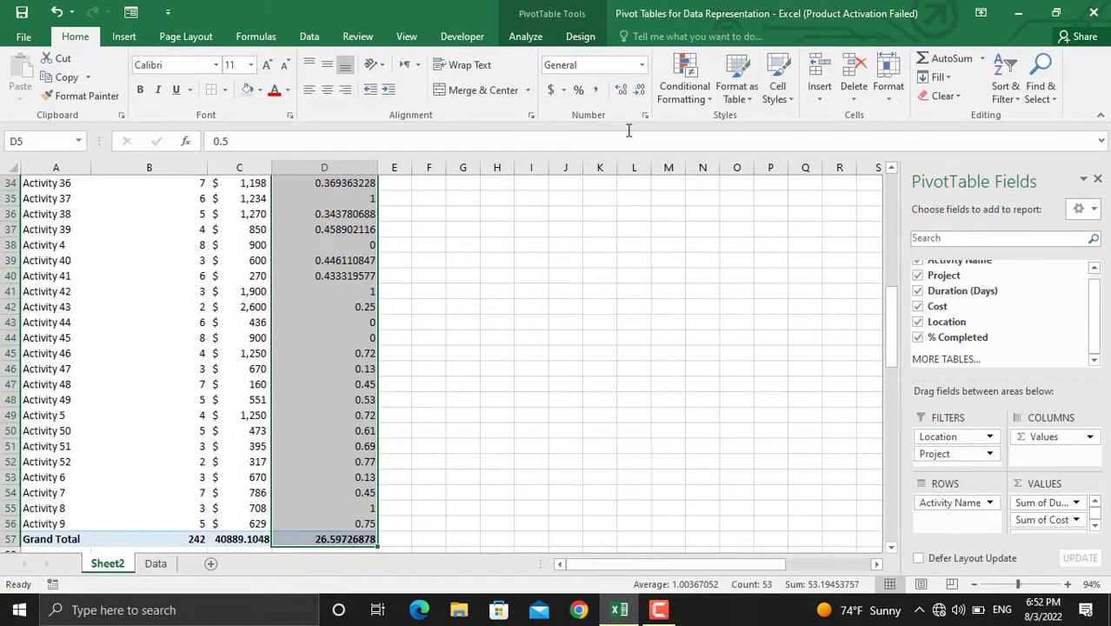
pyautogui.click(579, 91)
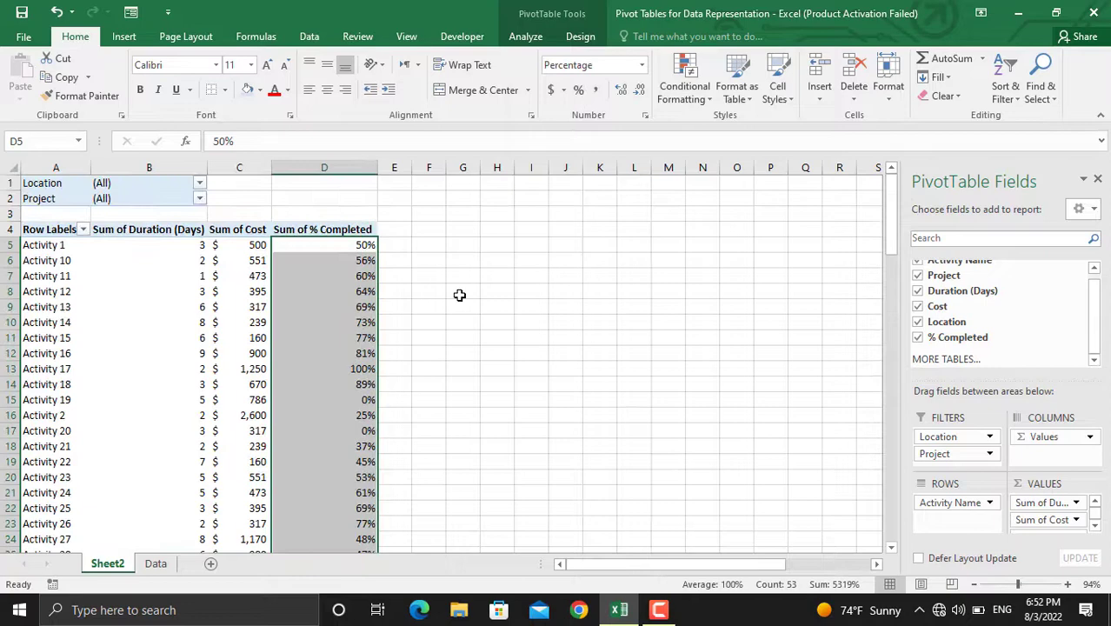
pyautogui.click(440, 293)
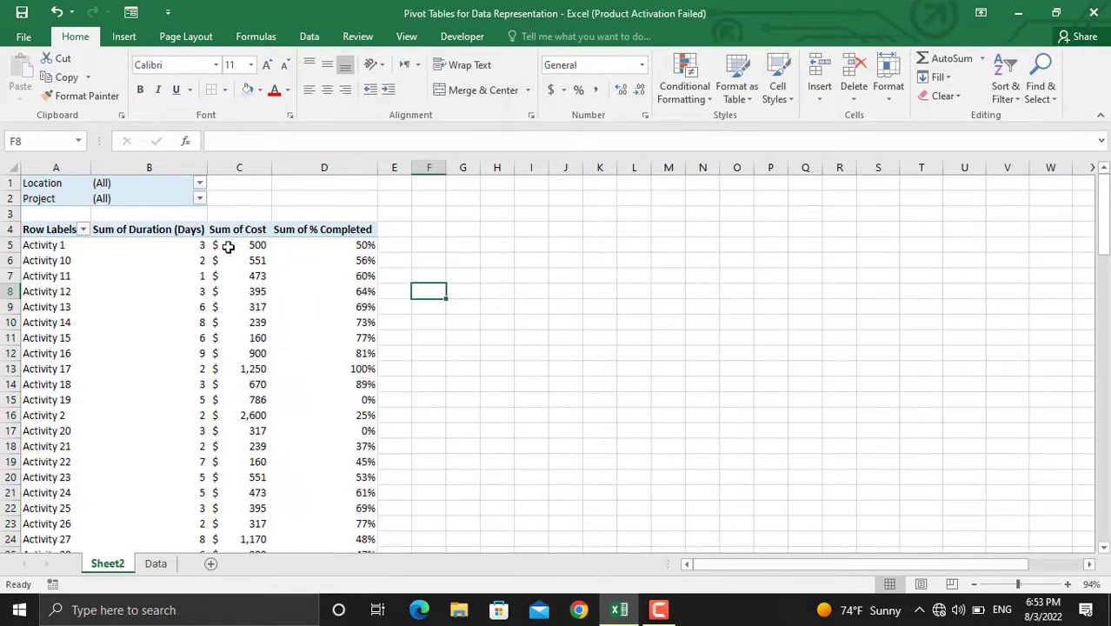
# Step: Filter the PivotTable's Location to United States
pyautogui.moveTo(244, 265)
pyautogui.click(199, 185)
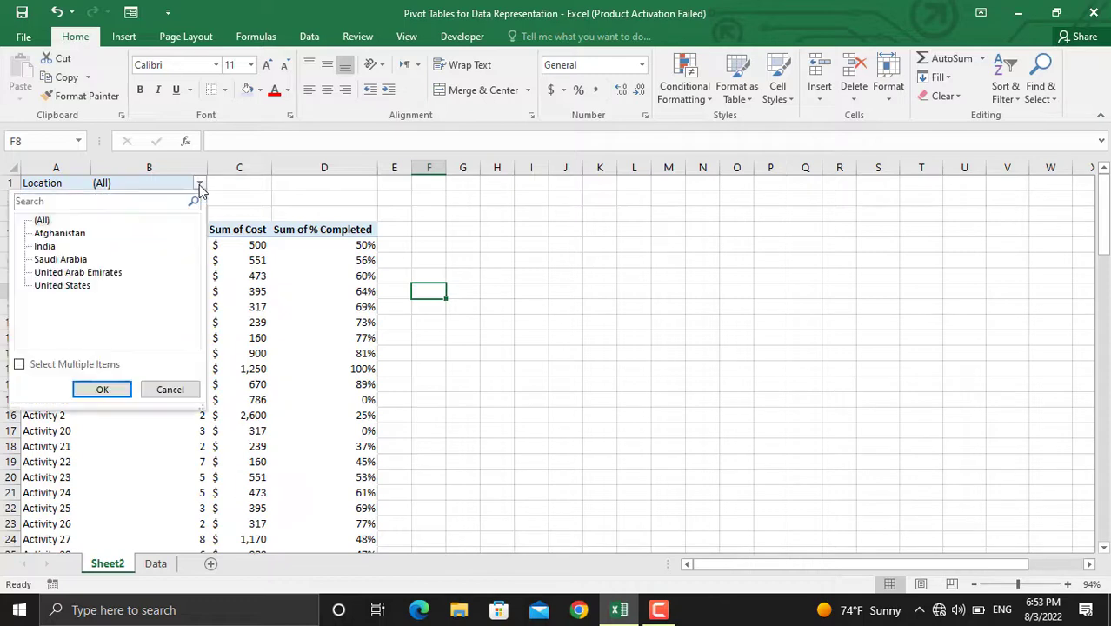
pyautogui.click(63, 286)
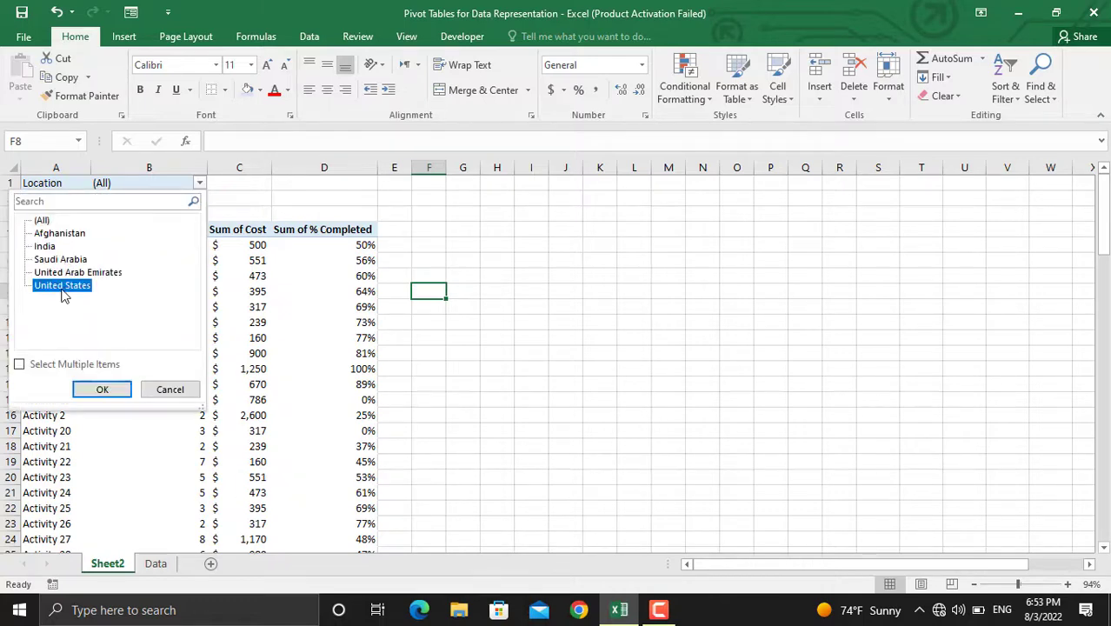
pyautogui.click(102, 388)
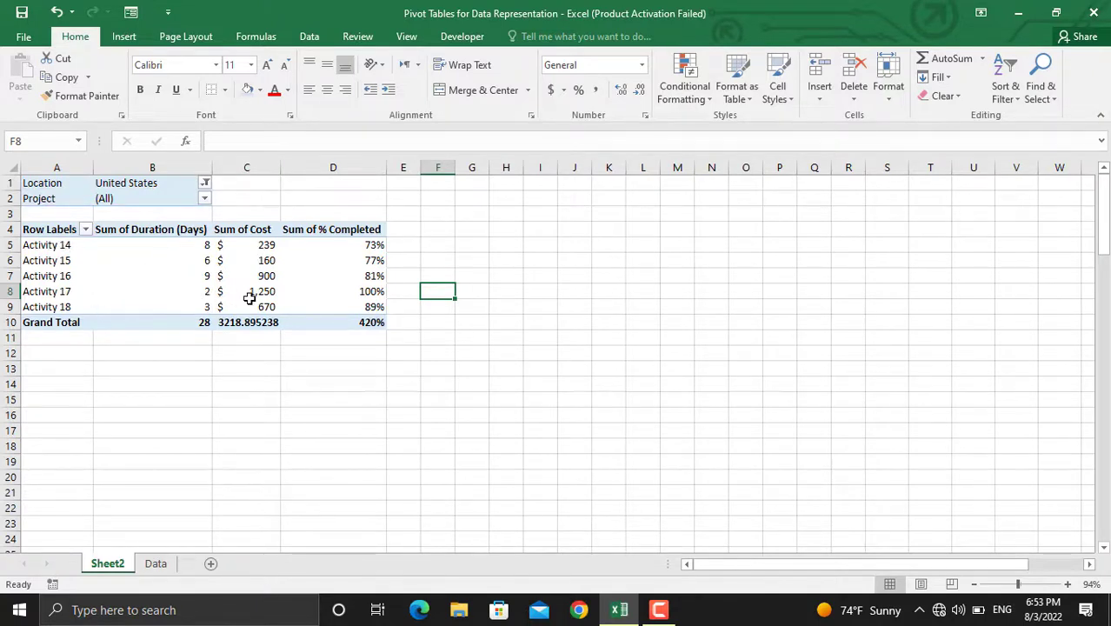
pyautogui.moveTo(248, 297)
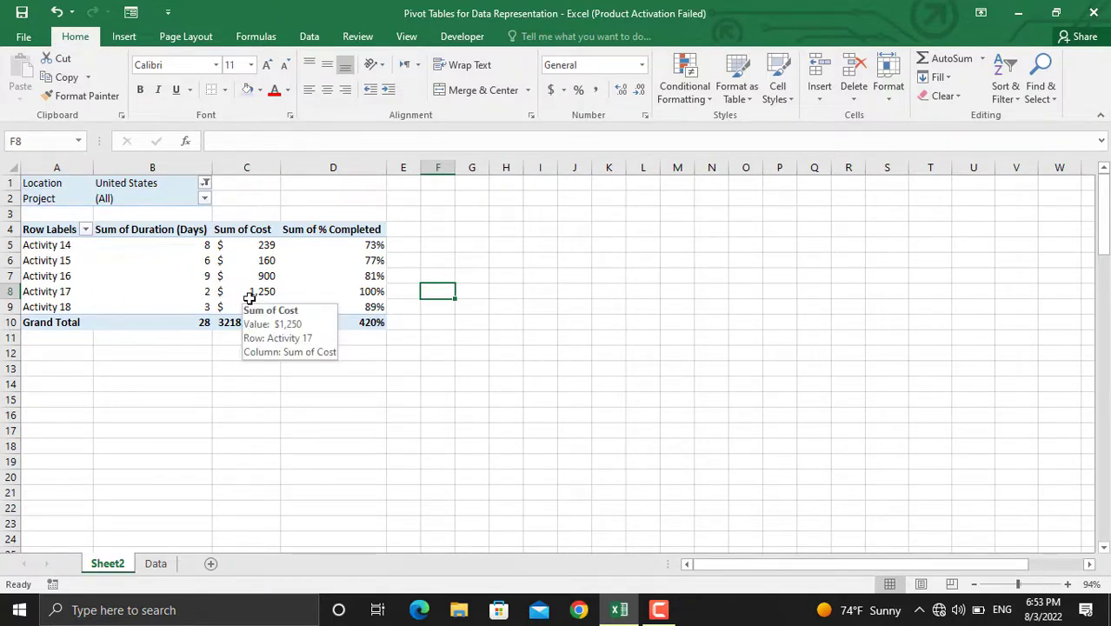
# Step: Switch the PivotTable's Location filter to Afghanistan
pyautogui.click(205, 184)
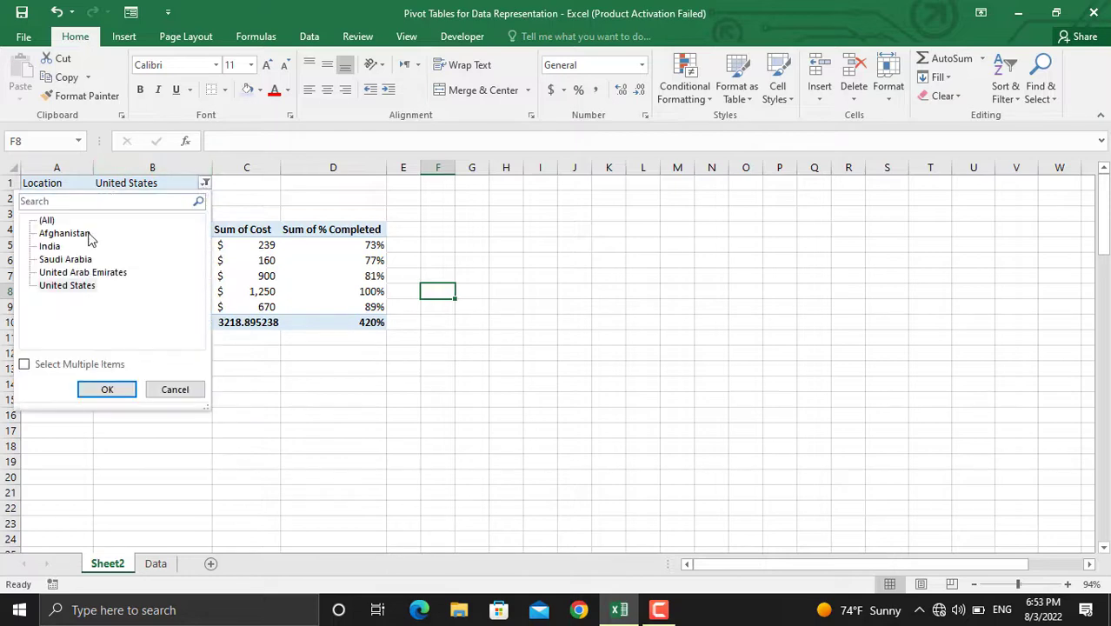
pyautogui.click(85, 235)
pyautogui.click(116, 391)
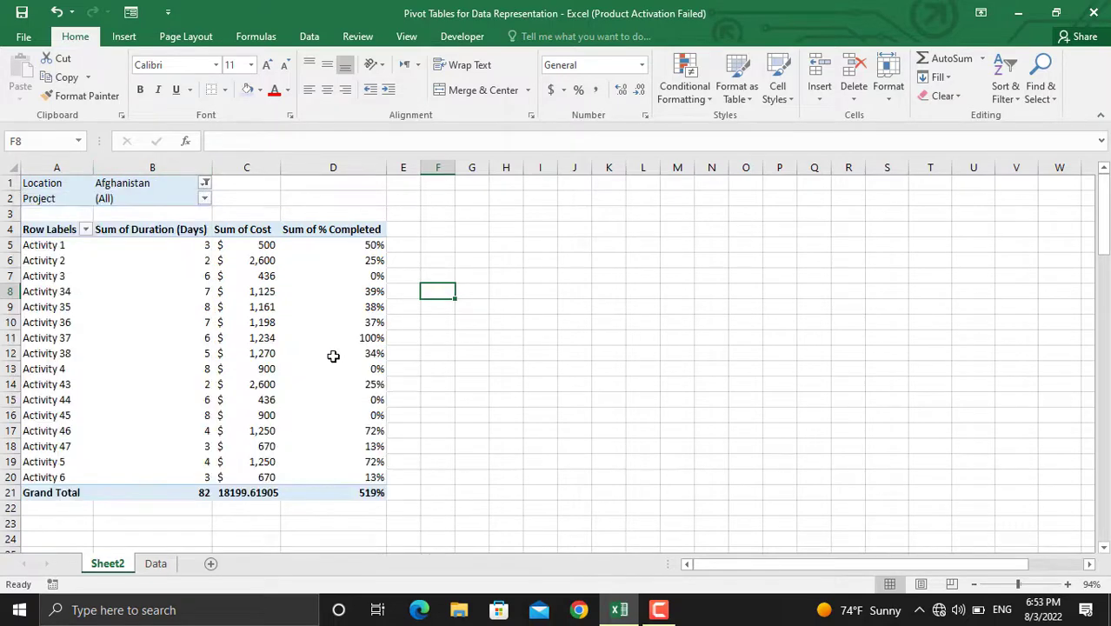
# Step: Center the Sum of Duration (Days) values, including the grand total
pyautogui.moveTo(201, 245); pyautogui.dragTo(197, 493)
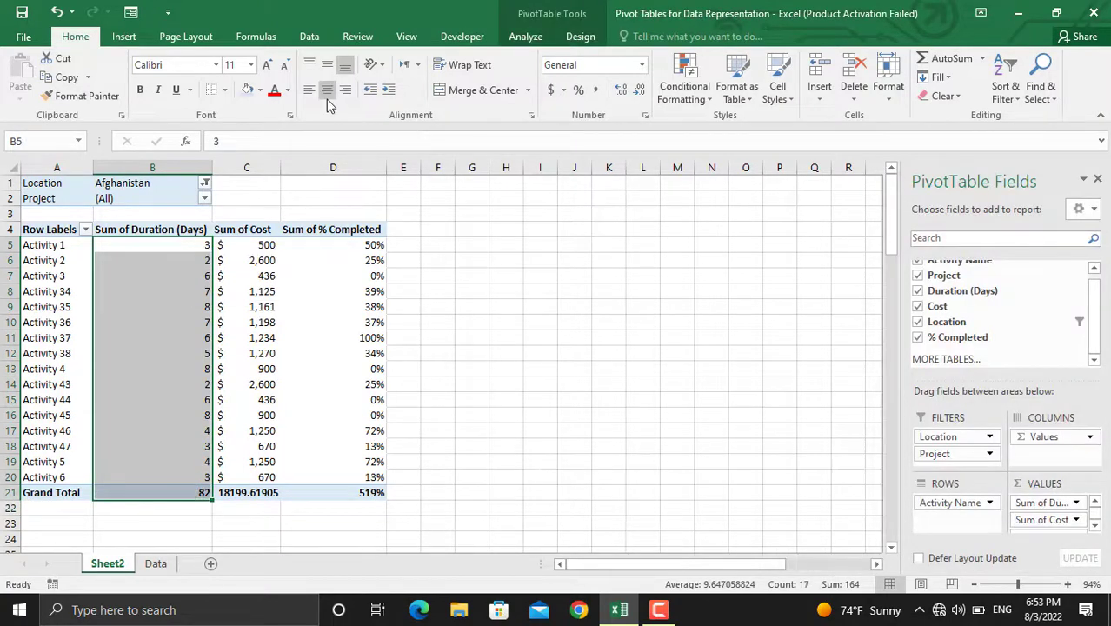
pyautogui.click(327, 90)
pyautogui.click(474, 408)
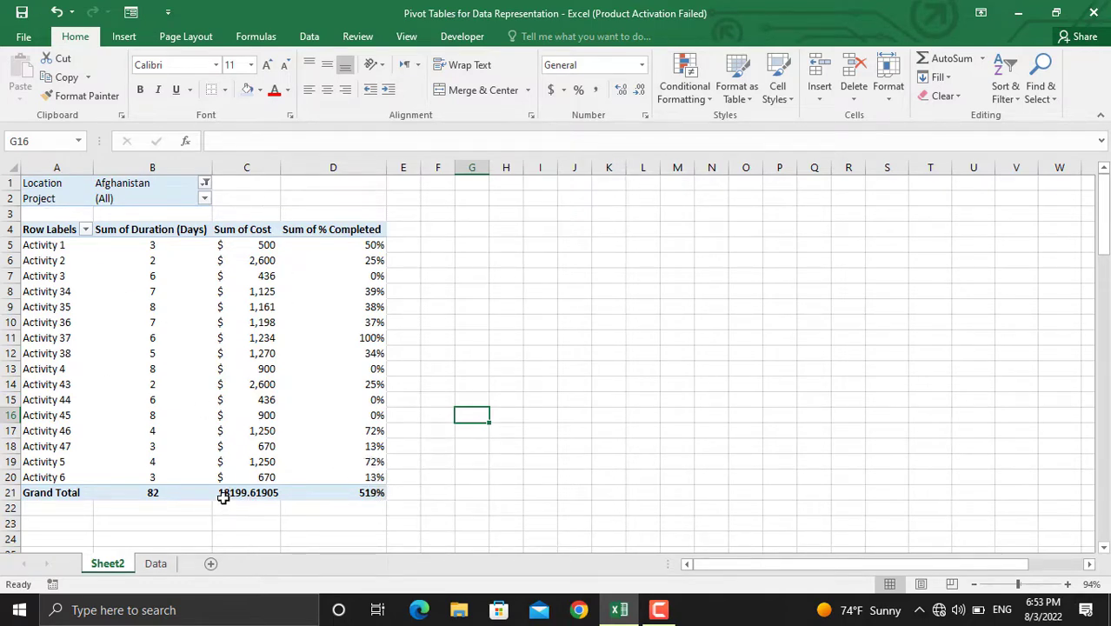
pyautogui.moveTo(259, 494)
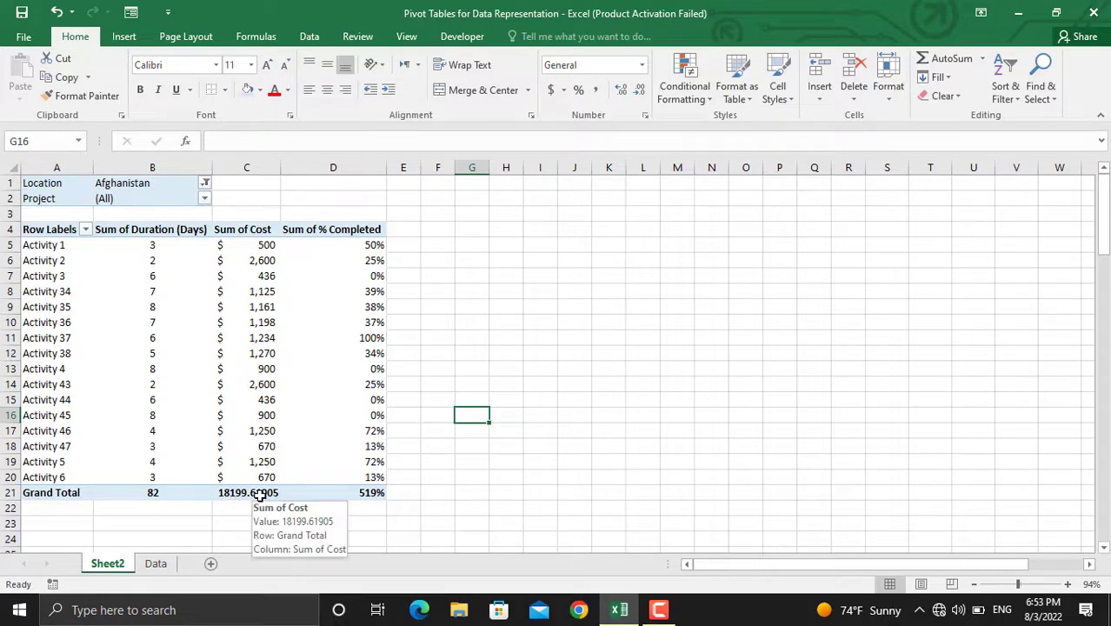
# Step: Reset the Location filter to (All) and filter the PivotTable's Project to Project 4
pyautogui.click(204, 182)
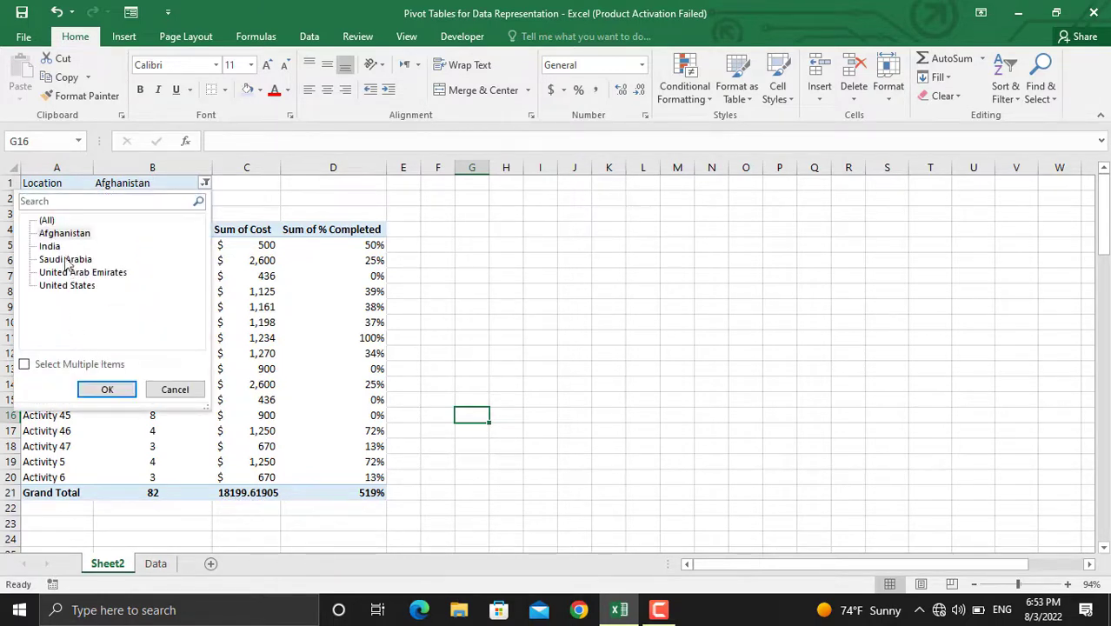
pyautogui.click(46, 221)
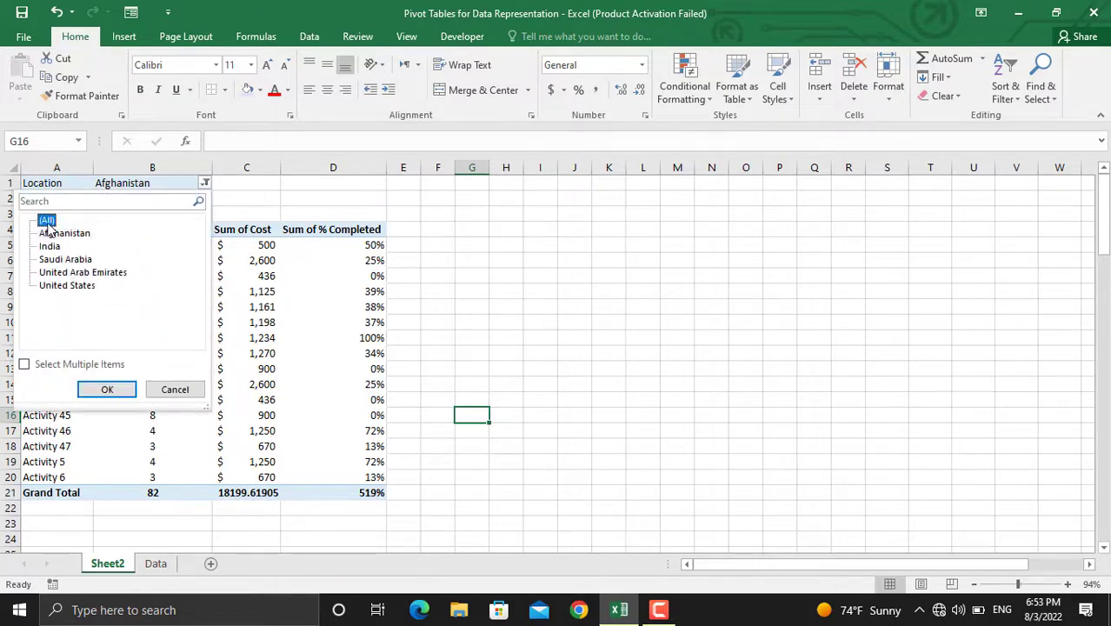
pyautogui.click(110, 390)
pyautogui.click(205, 199)
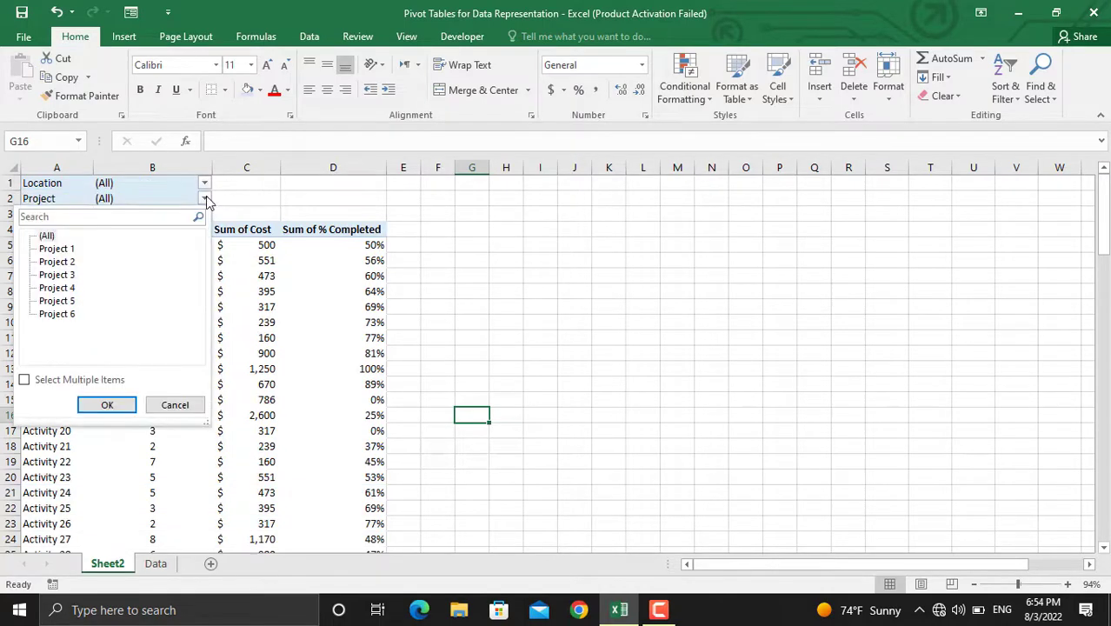
pyautogui.click(68, 289)
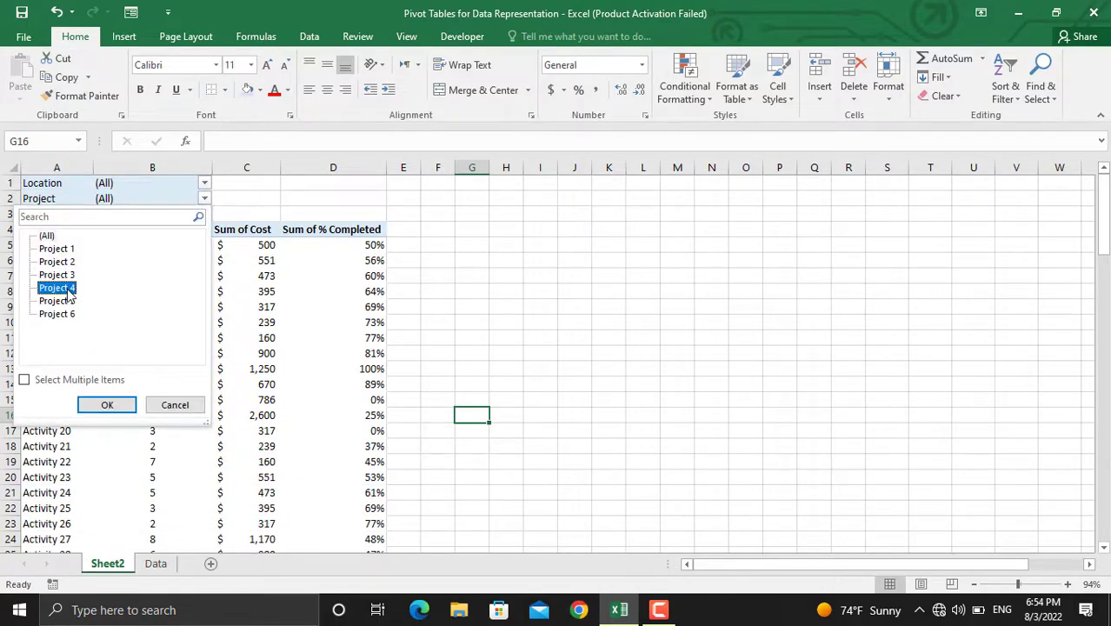
pyautogui.click(98, 404)
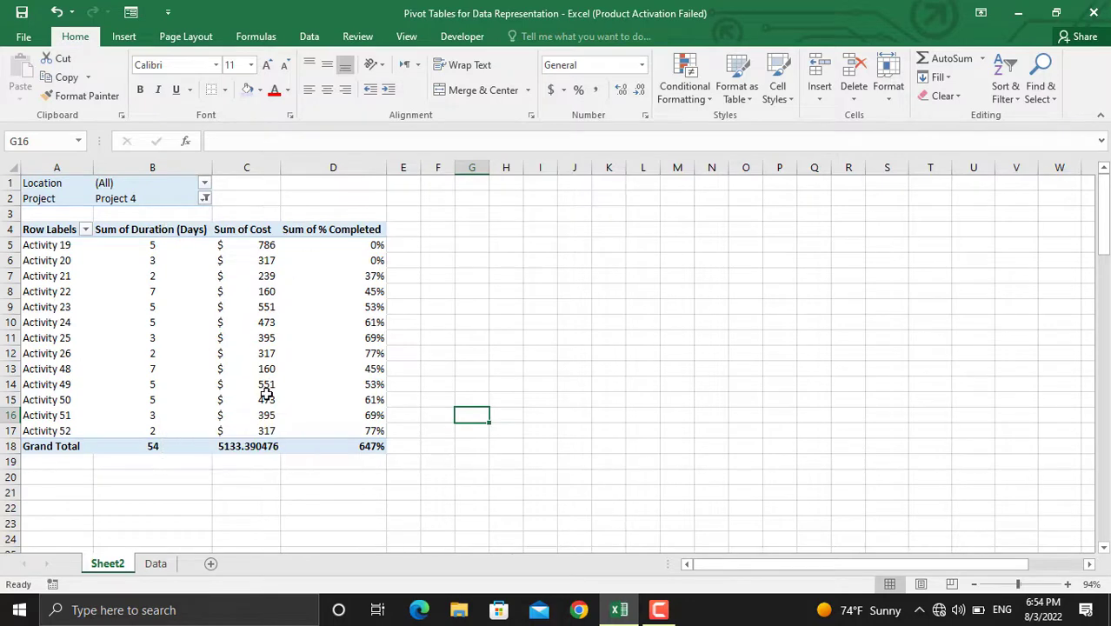
pyautogui.moveTo(361, 328)
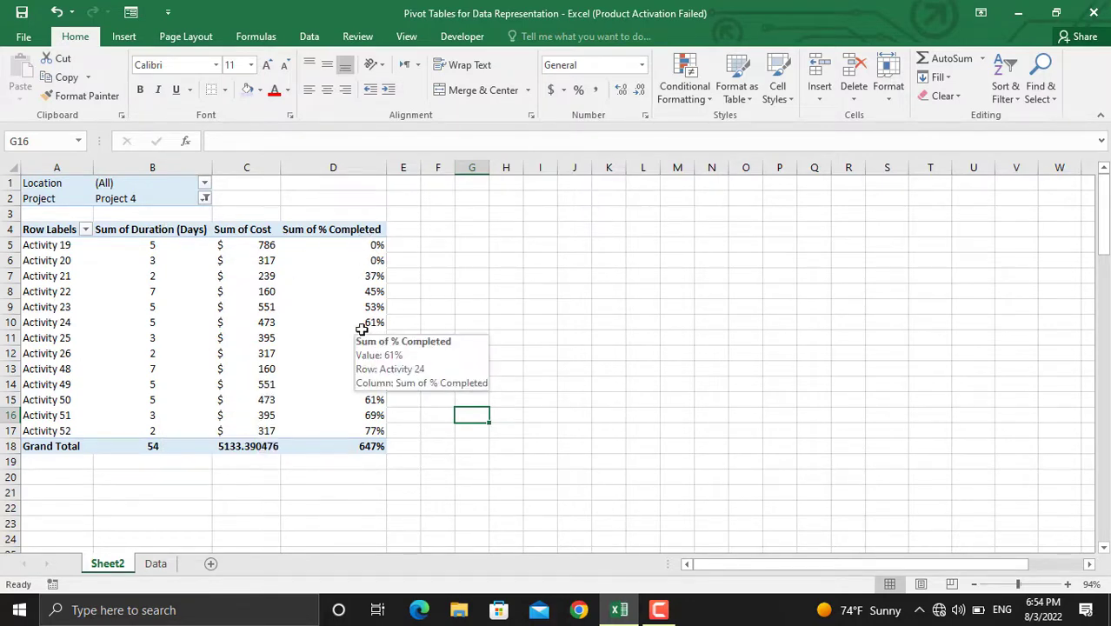